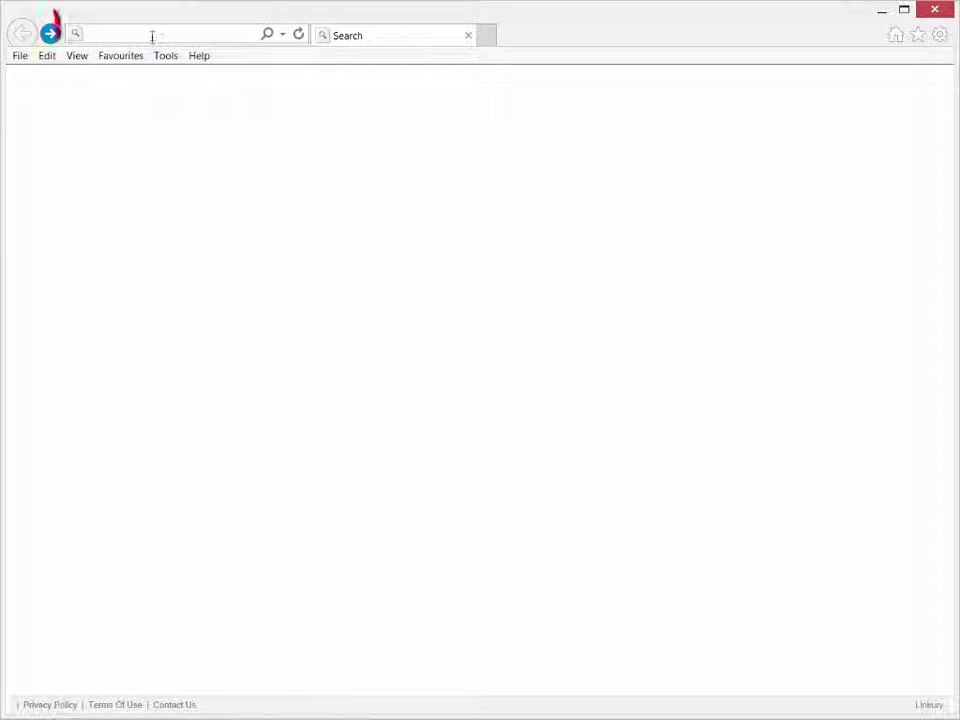
pyautogui.click(152, 37)
pyautogui.write('www.fr')
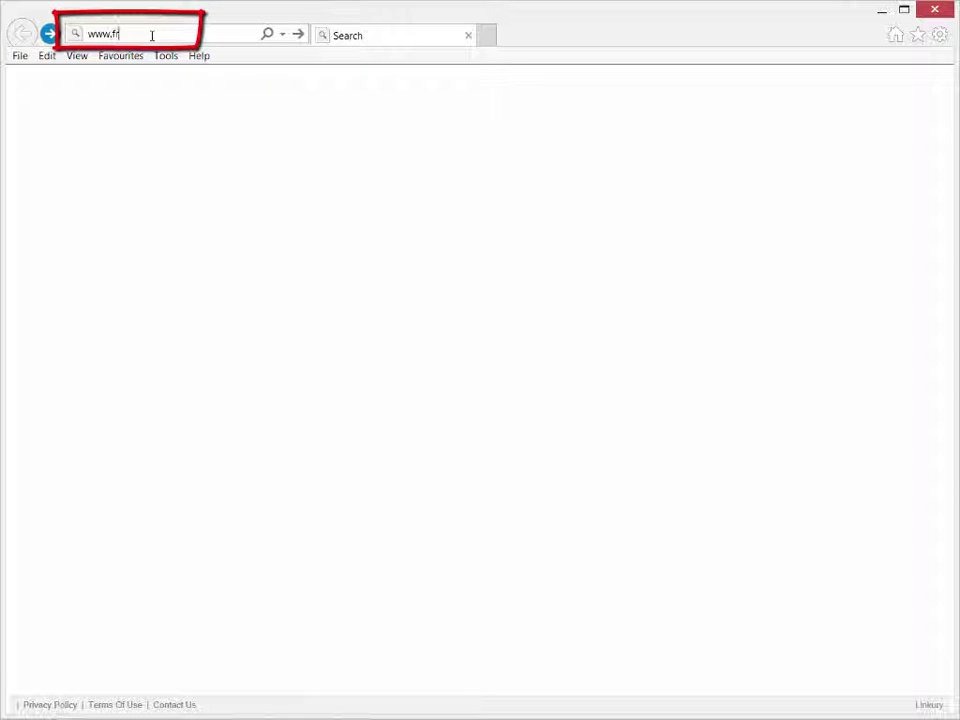
pyautogui.write('ilo.e')
pyautogui.write('u')
pyautogui.press('Return')
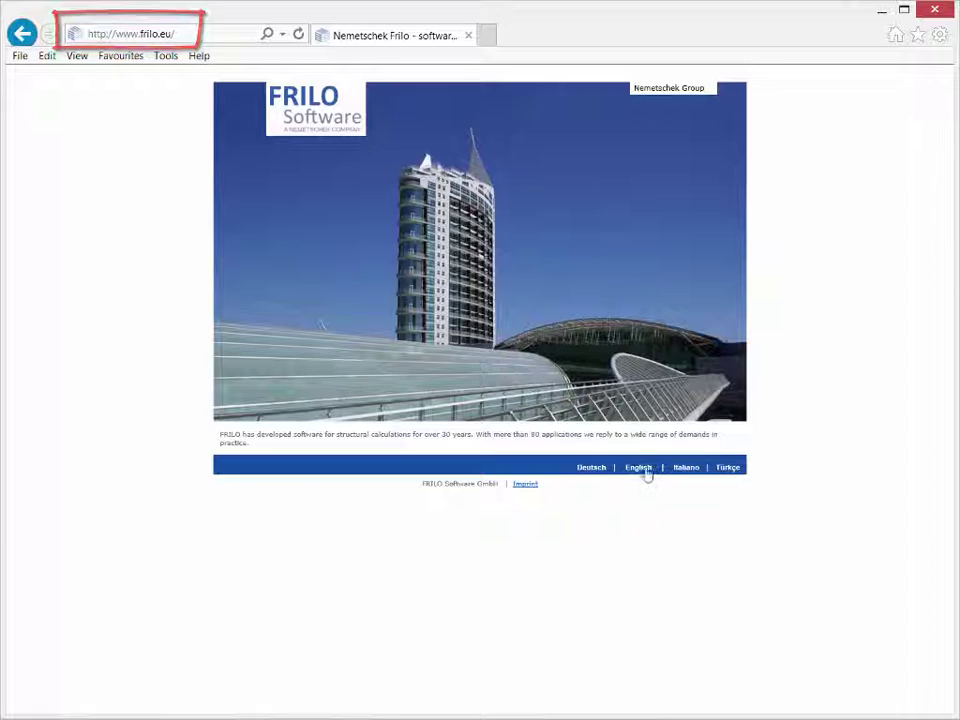
pyautogui.click(640, 468)
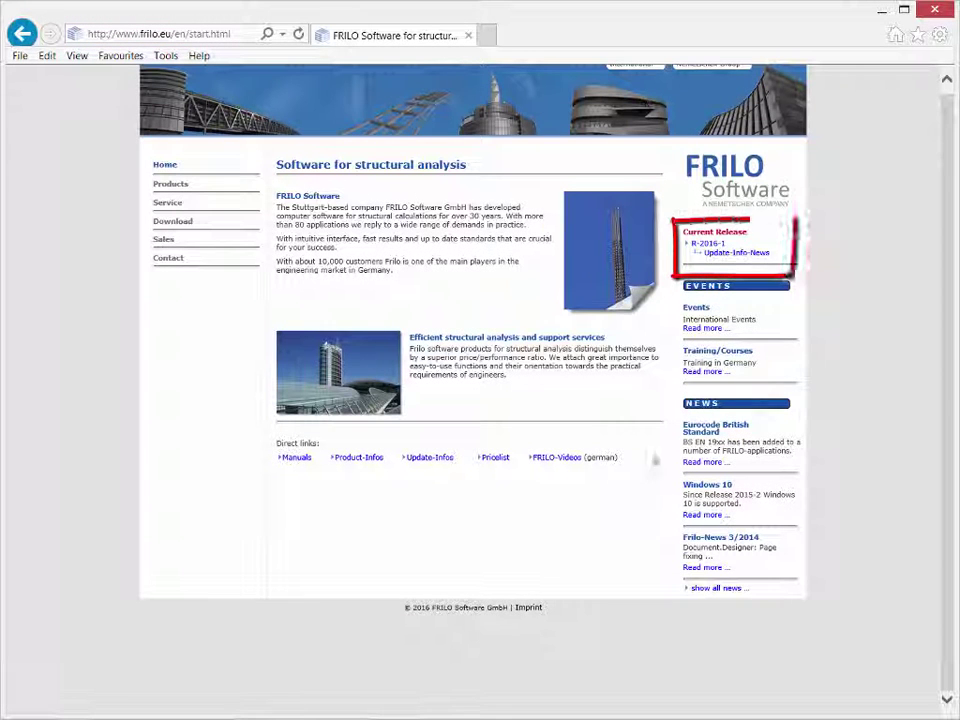
pyautogui.click(720, 243)
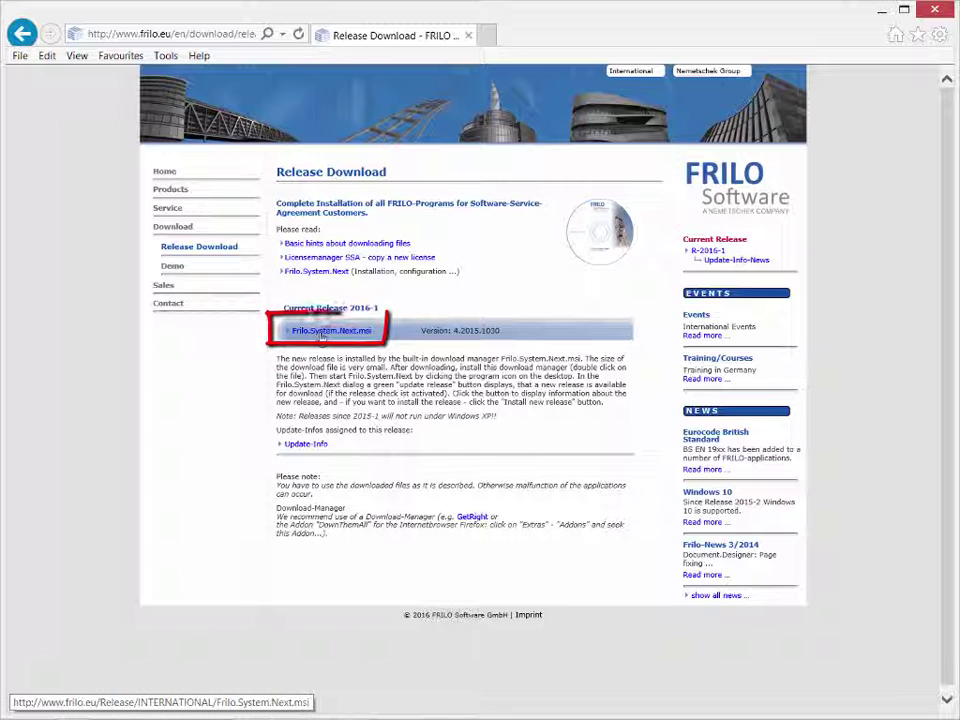
pyautogui.click(321, 337)
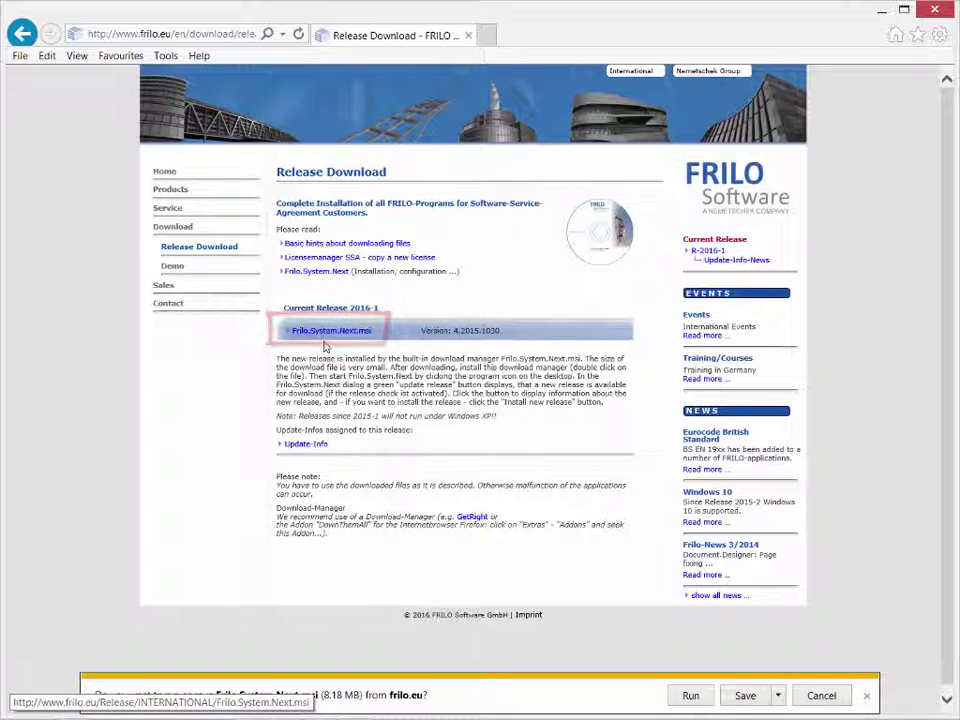
pyautogui.click(688, 697)
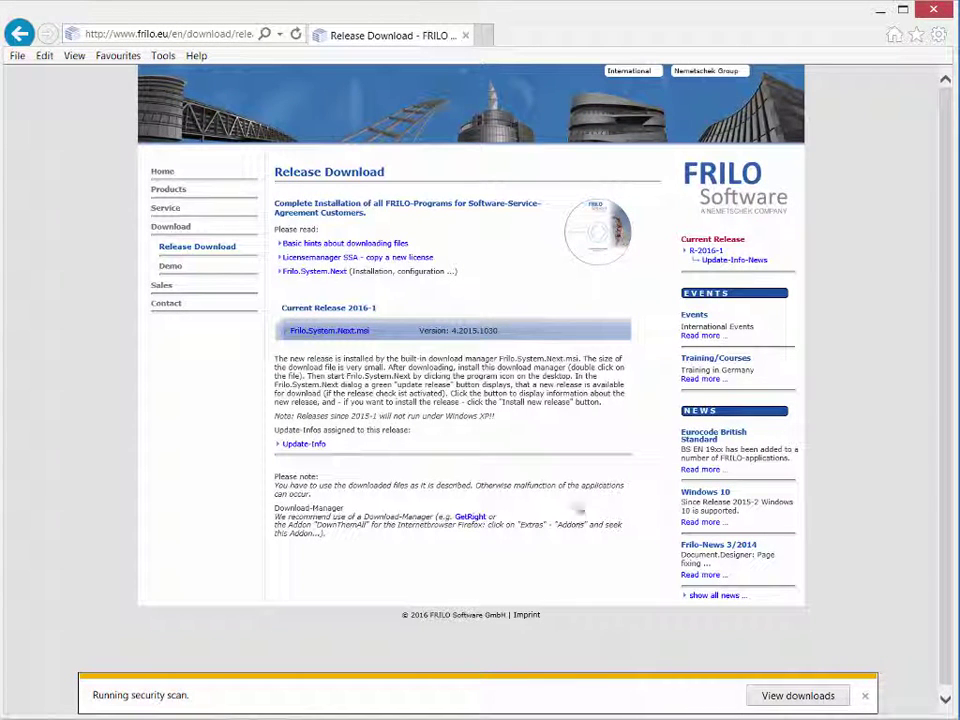
# - Complete the Frilo.System.Next setup, then install the R-2016-1-INTERNATIONAL release in Installation Manager
pyautogui.click(621, 510)
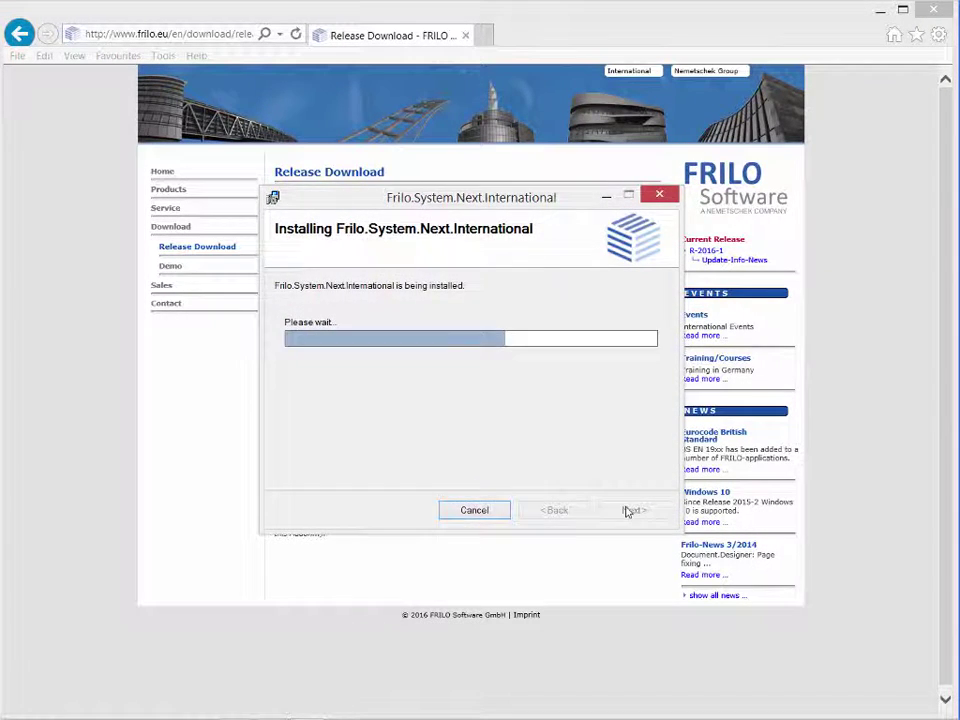
pyautogui.click(627, 511)
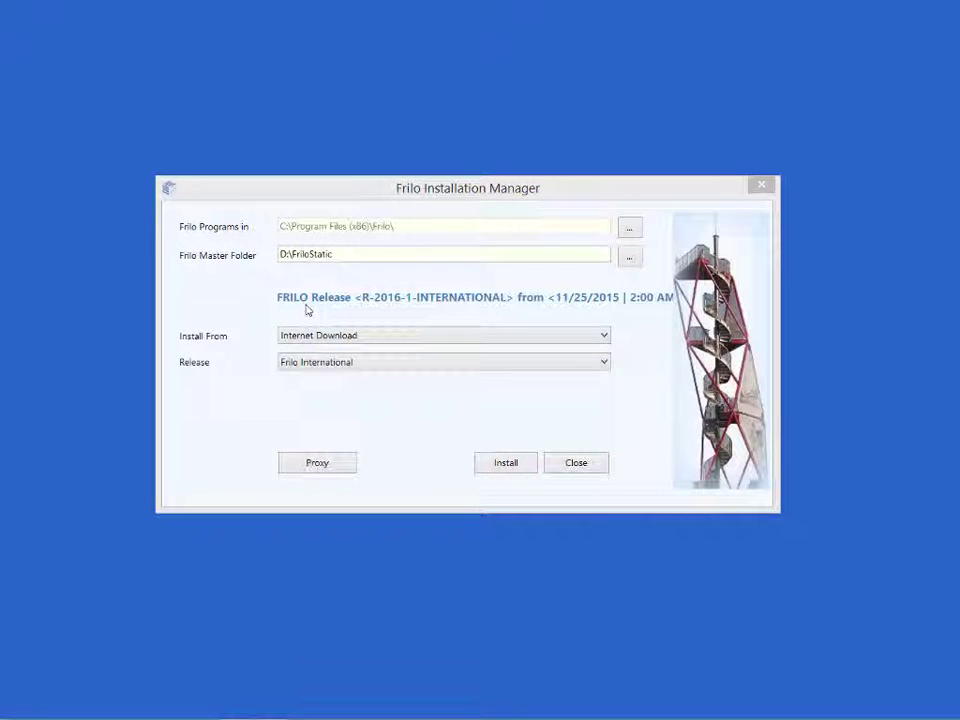
pyautogui.click(503, 464)
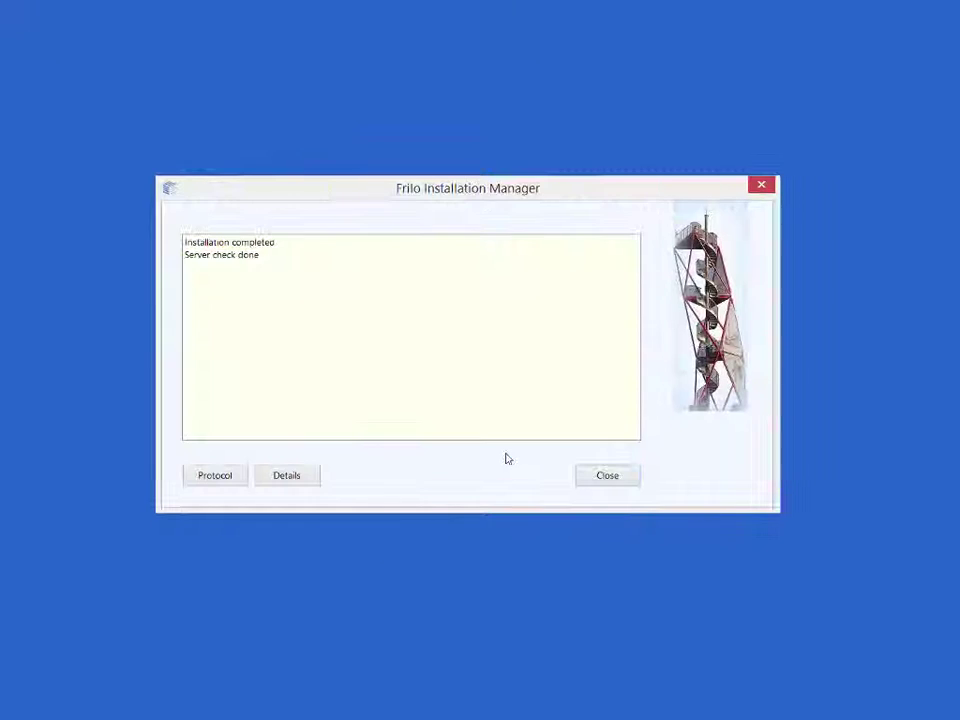
# - Close Installation Manager and view Steel Construction, then Reinforced Concrete, then all FRILO Software programs
pyautogui.click(600, 479)
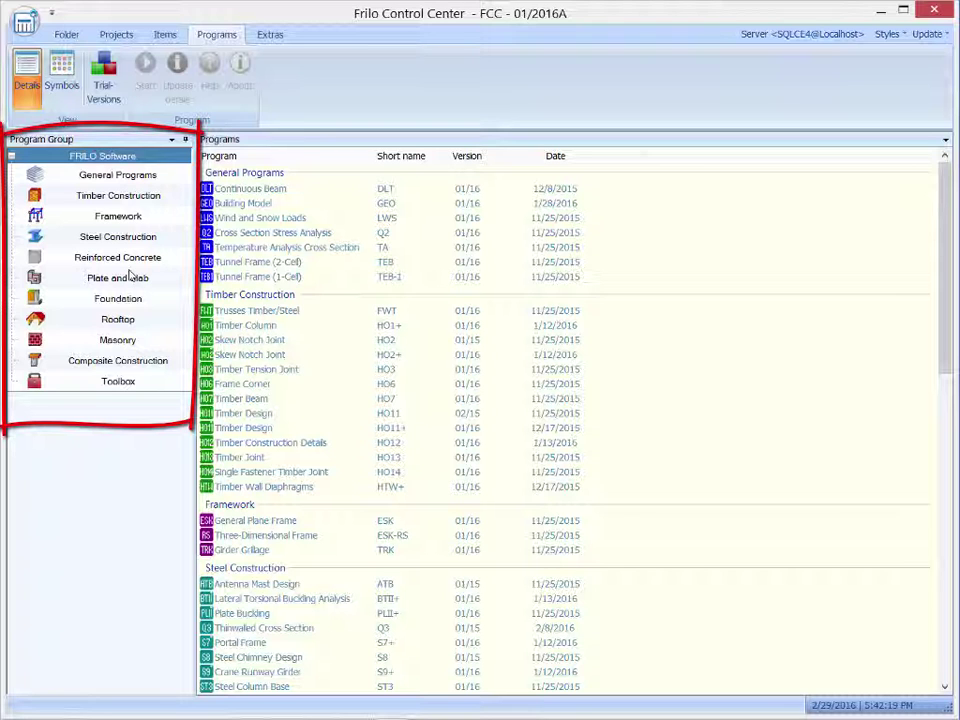
pyautogui.click(130, 240)
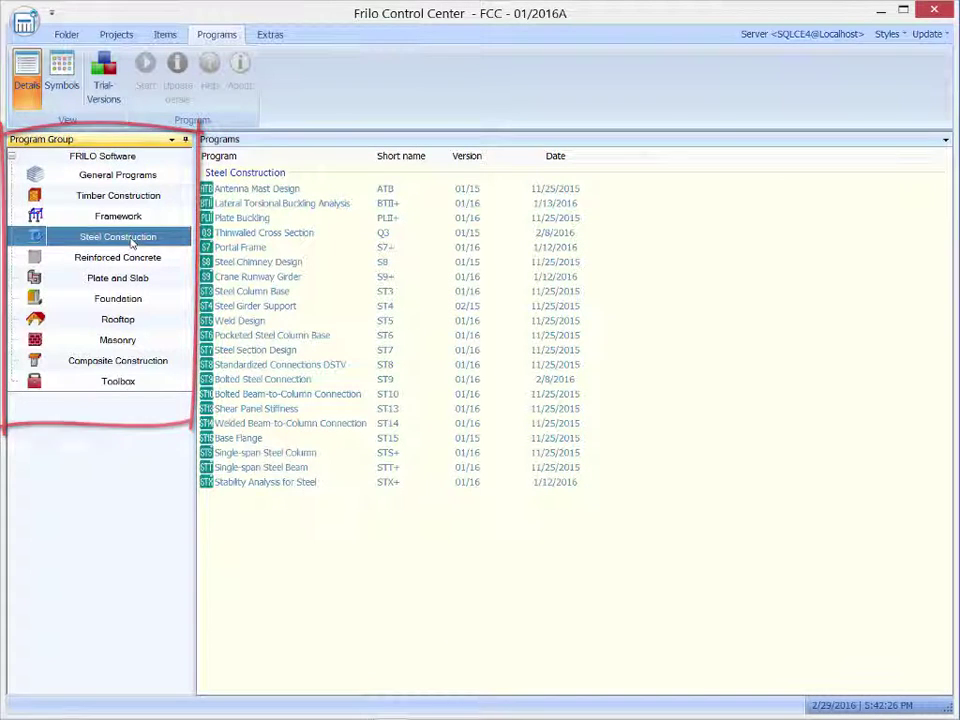
pyautogui.click(128, 259)
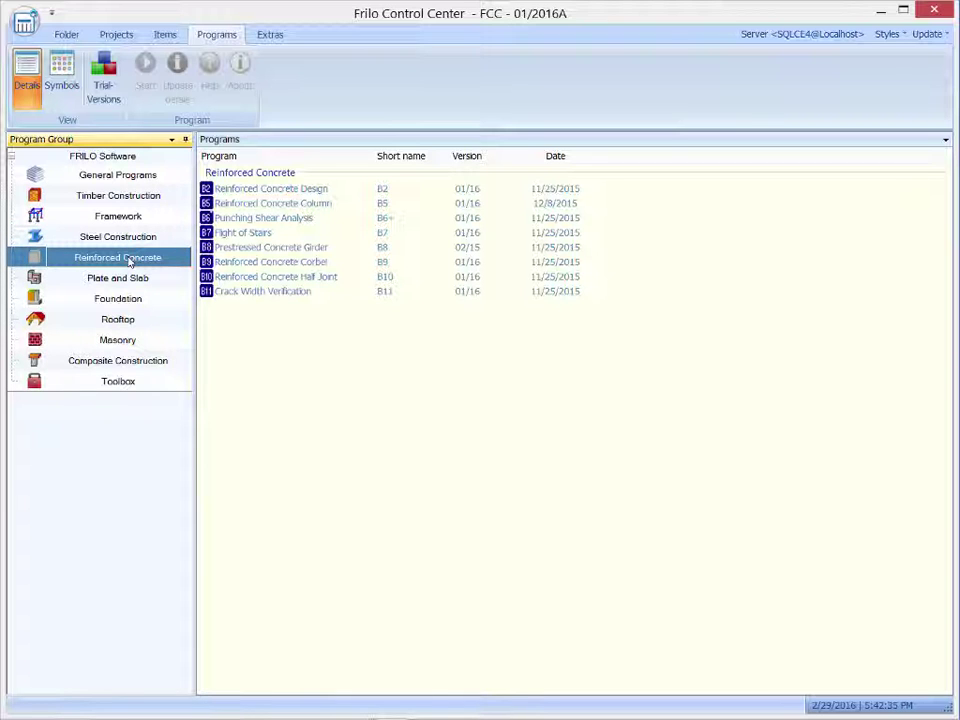
pyautogui.click(127, 156)
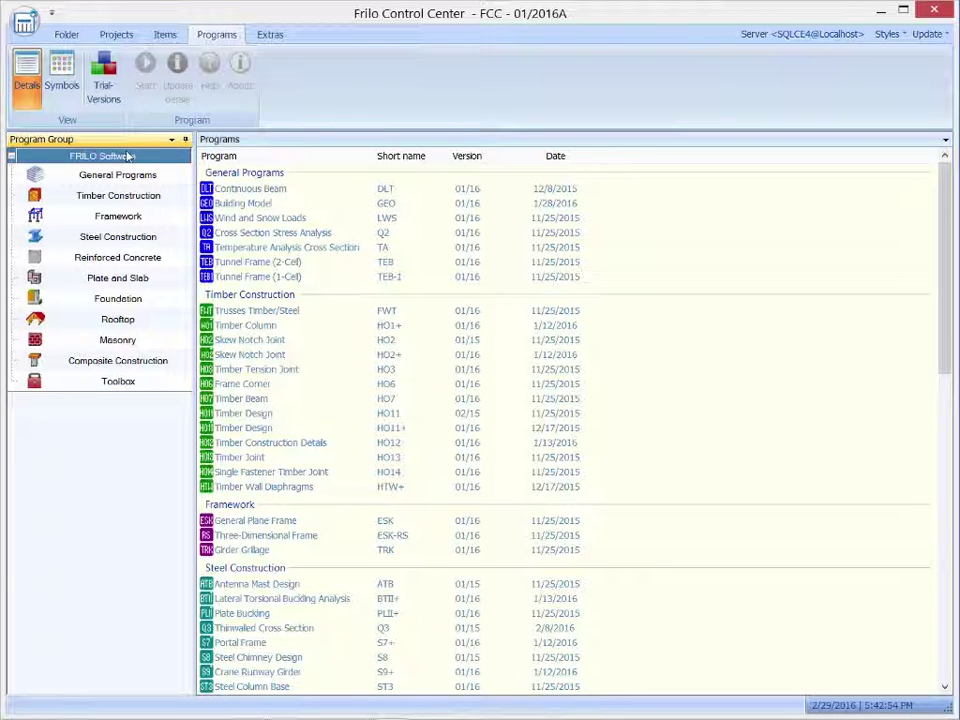
pyautogui.rightClick(254, 190)
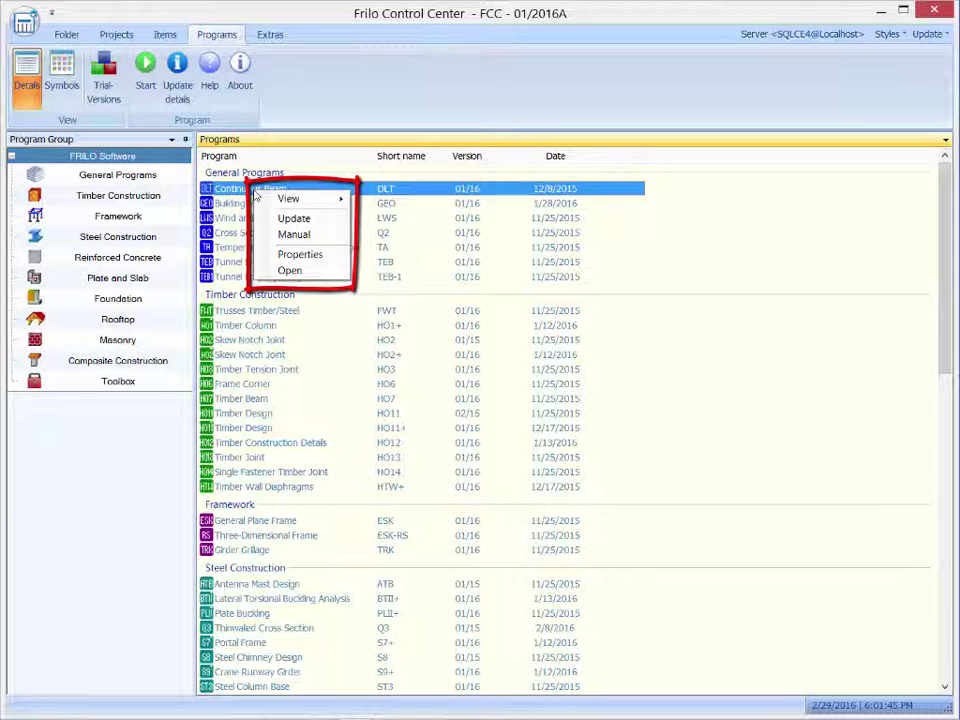
pyautogui.click(283, 219)
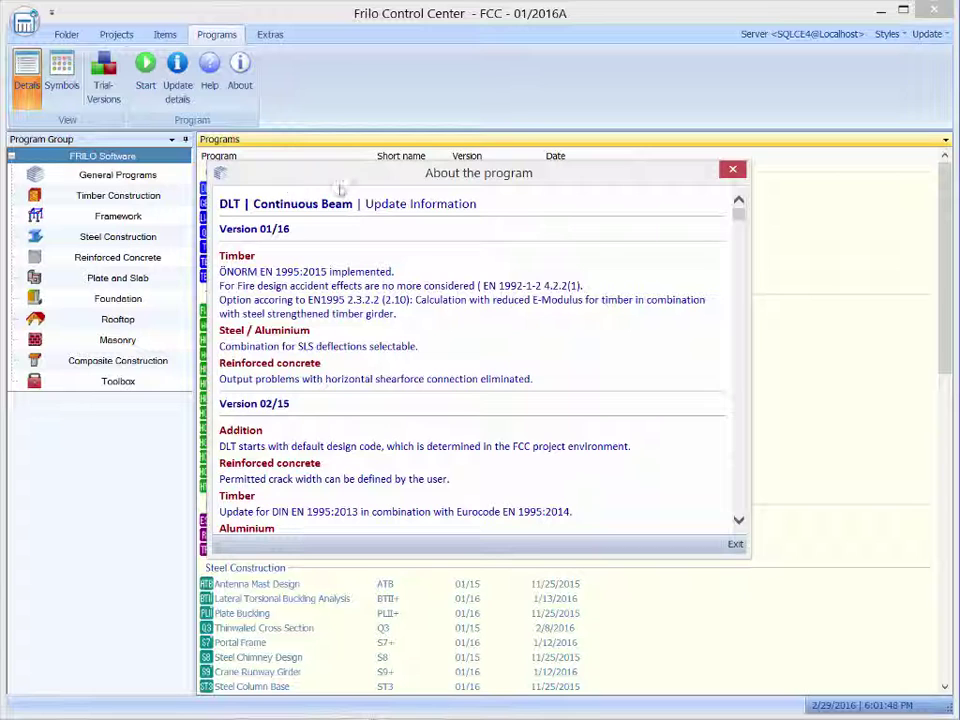
pyautogui.click(731, 172)
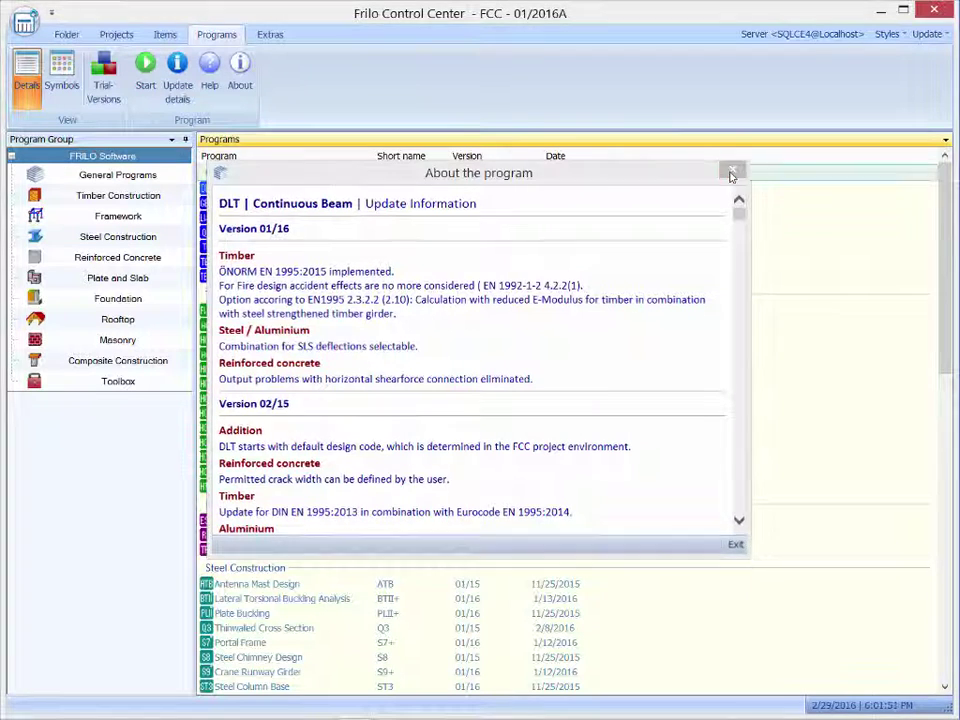
pyautogui.rightClick(257, 190)
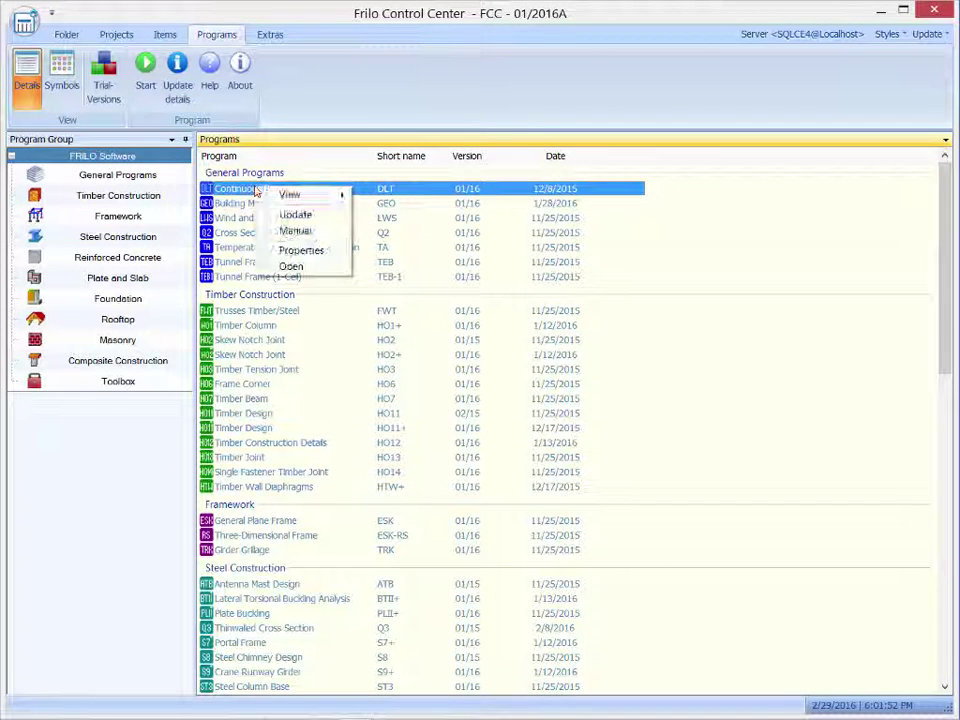
pyautogui.click(293, 231)
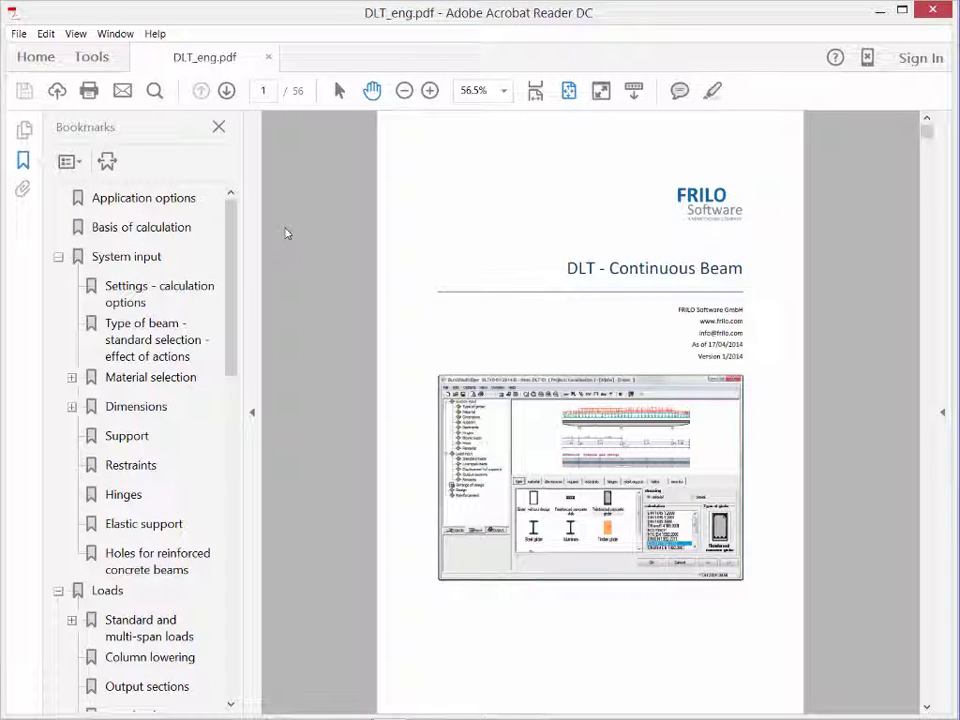
pyautogui.click(227, 91)
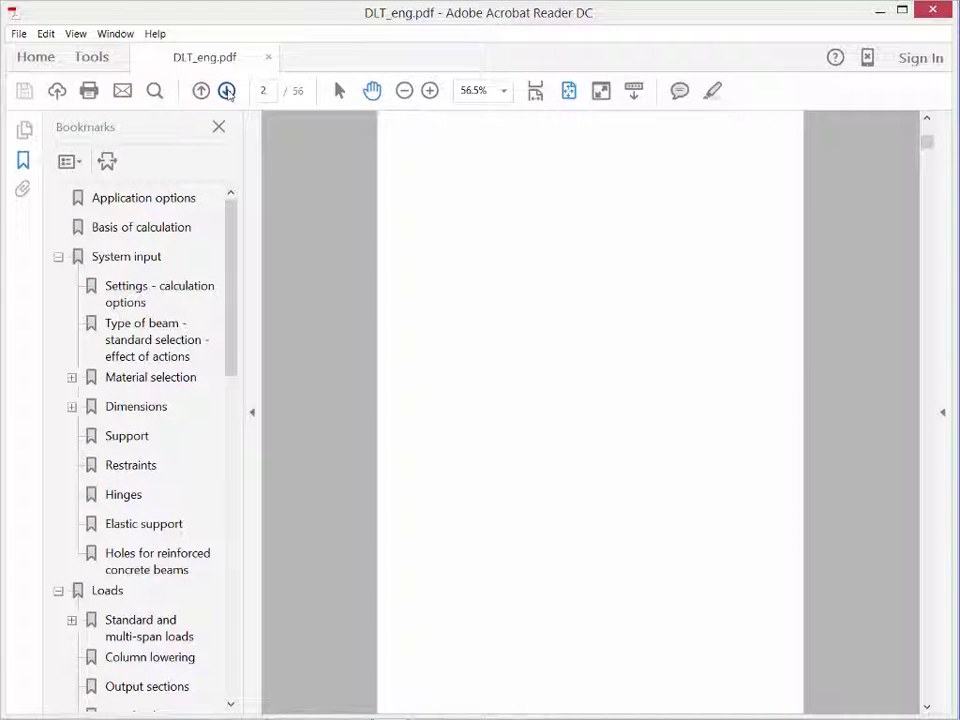
pyautogui.click(227, 91)
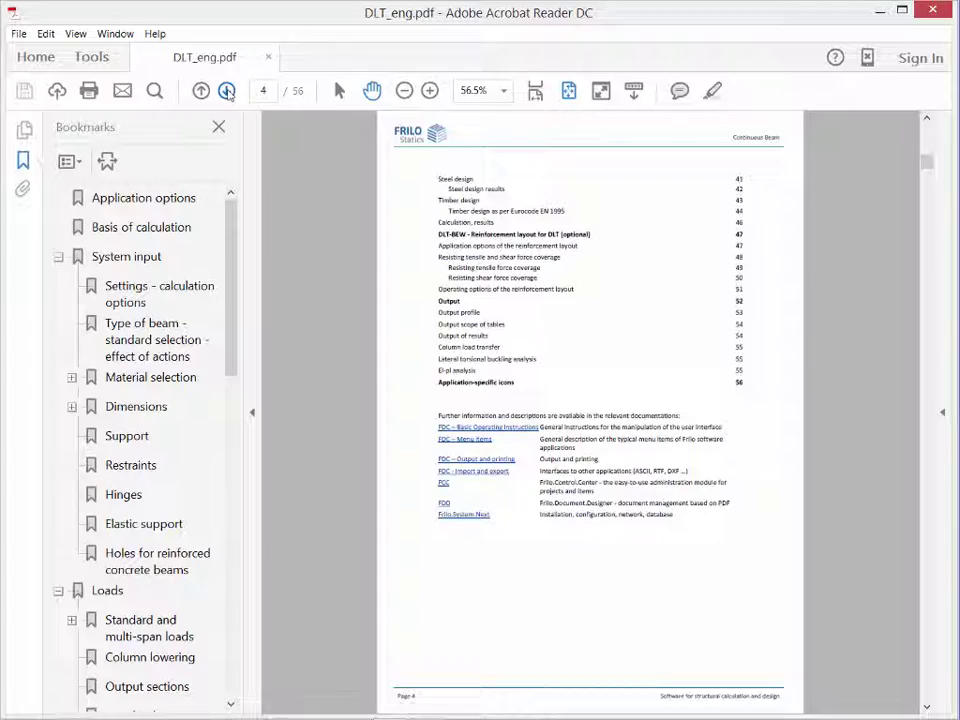
pyautogui.click(227, 91)
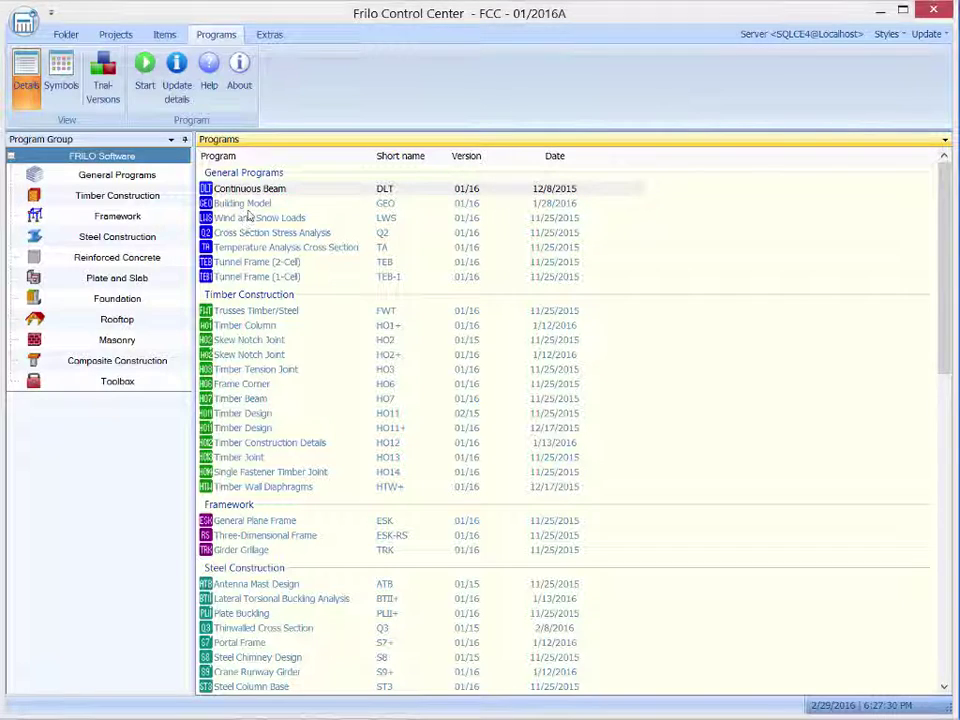
# - Launch Building Model, reopen recent item GEO-001 (Elements_1st Floor), and show it in OpenGL 3D
pyautogui.click(245, 204)
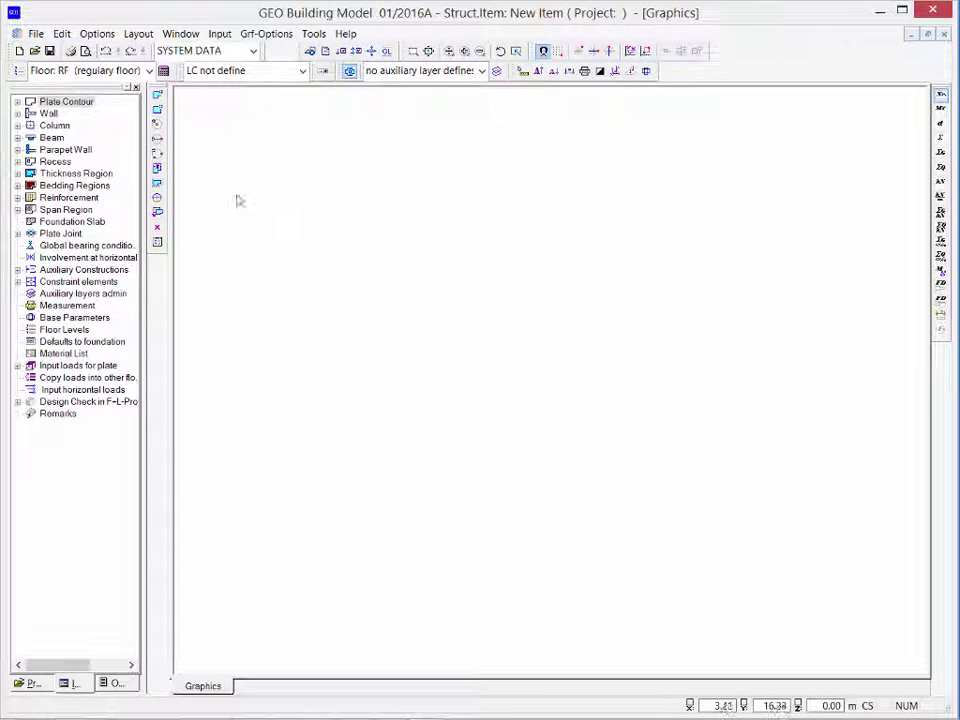
pyautogui.click(35, 34)
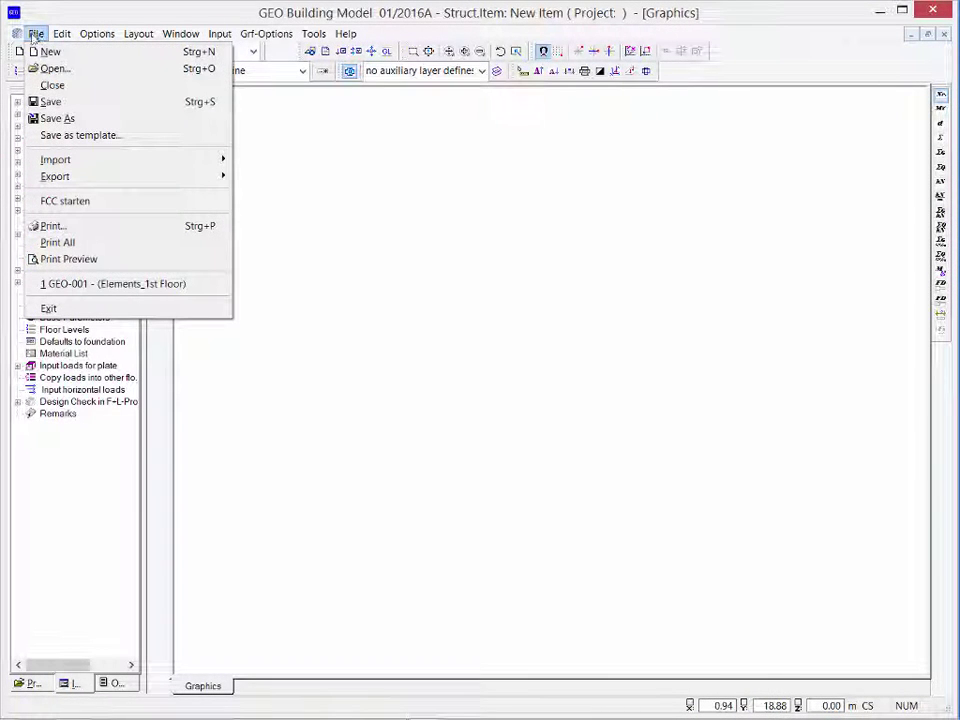
pyautogui.click(86, 284)
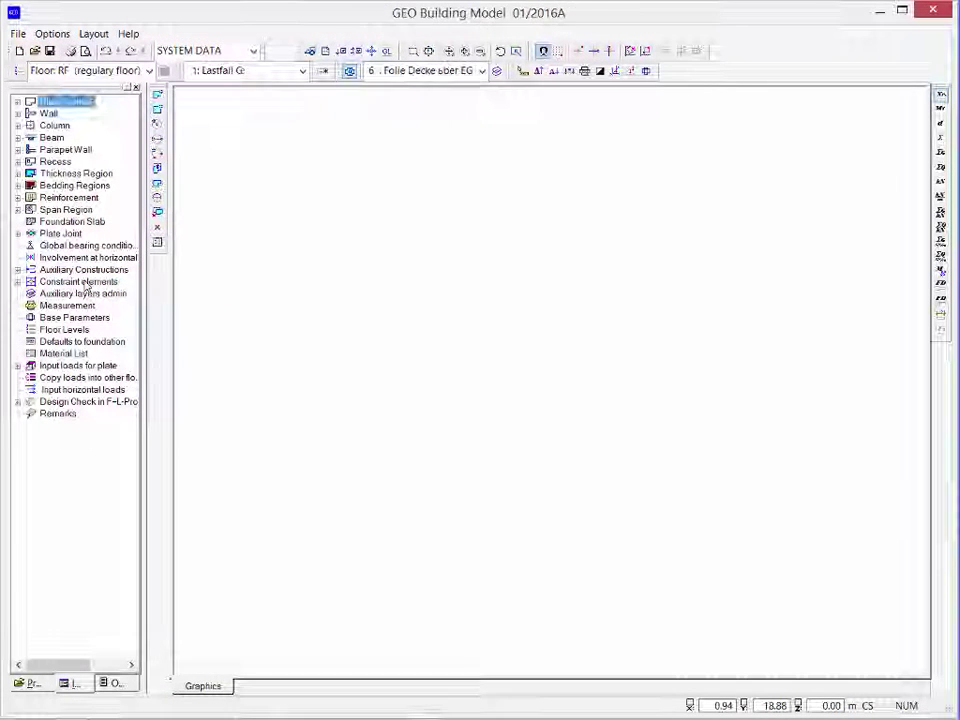
pyautogui.click(386, 55)
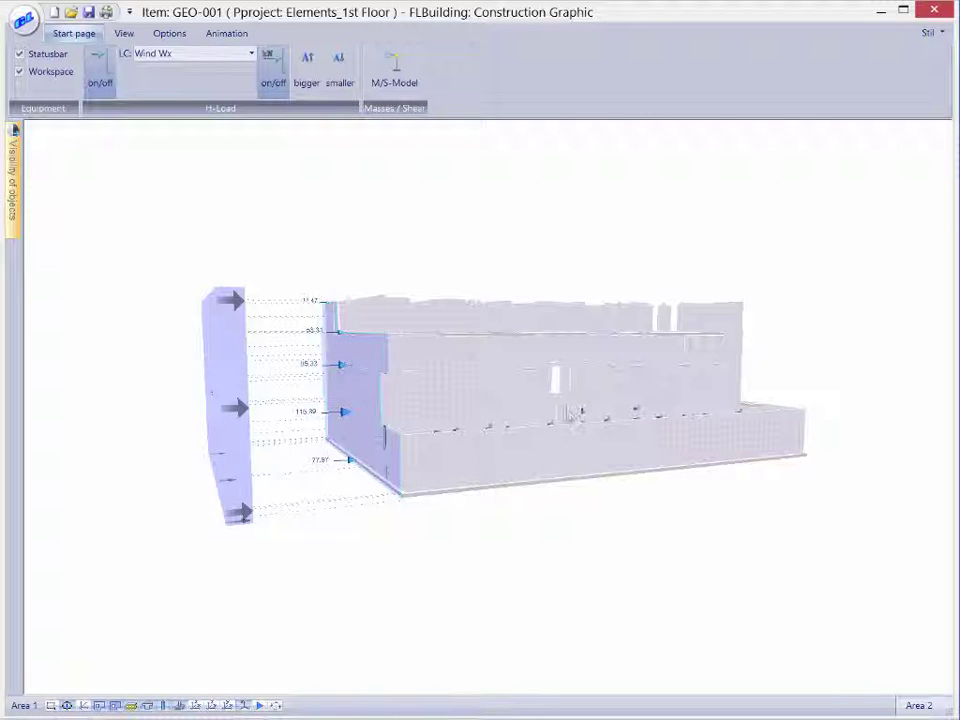
# - Rotate GEO-001 to a near-front view, hide and reshow the walls, and show slab plate edges
pyautogui.moveTo(433, 314)
pyautogui.mouseDown(button='middle')
pyautogui.moveTo(548, 418)
pyautogui.moveTo(632, 458)
pyautogui.moveTo(362, 409)
pyautogui.moveTo(347, 415)
pyautogui.mouseUp(button='middle')
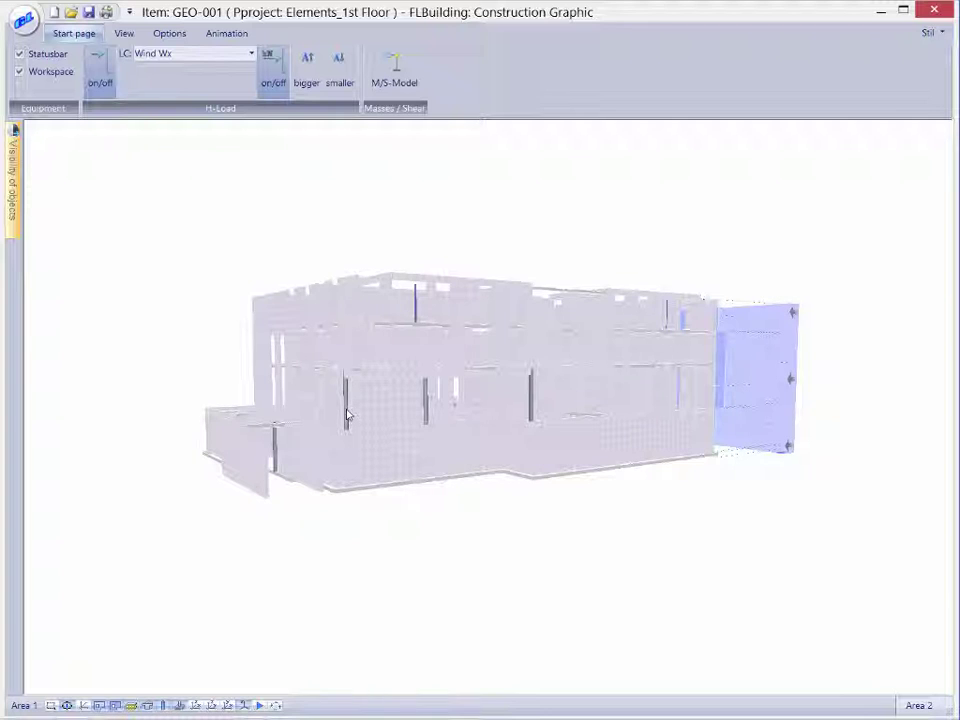
pyautogui.click(97, 706)
pyautogui.click(130, 705)
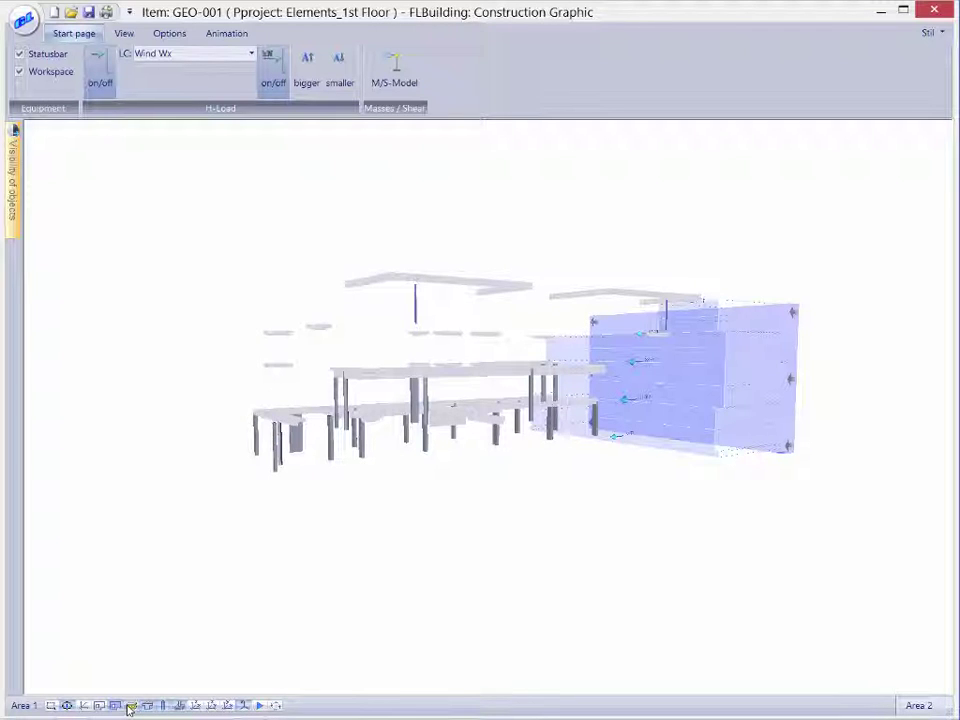
pyautogui.click(130, 706)
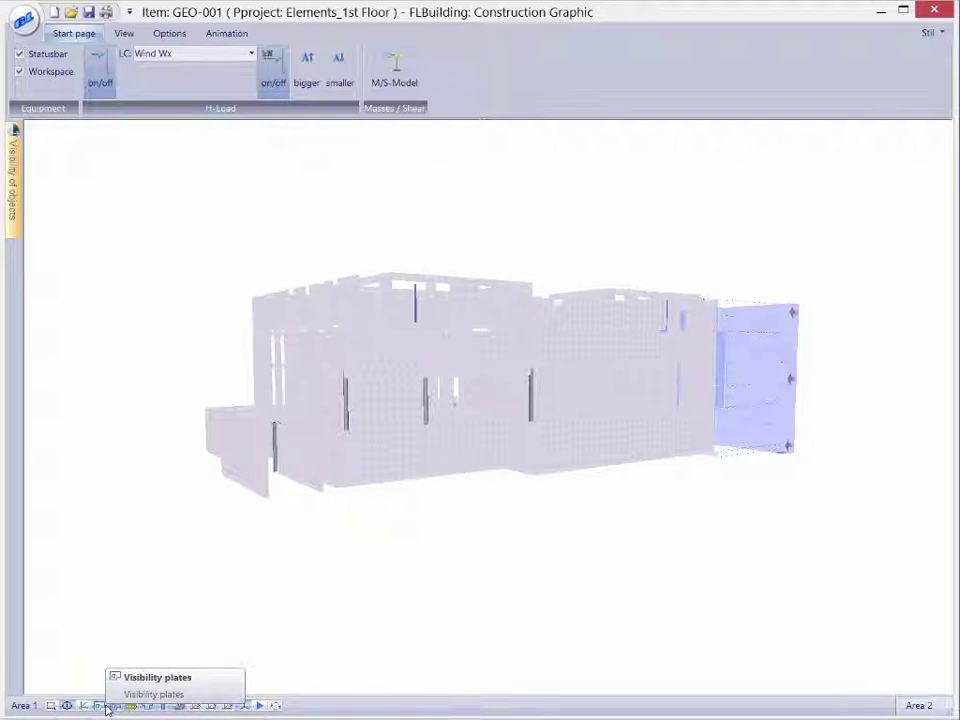
pyautogui.click(106, 706)
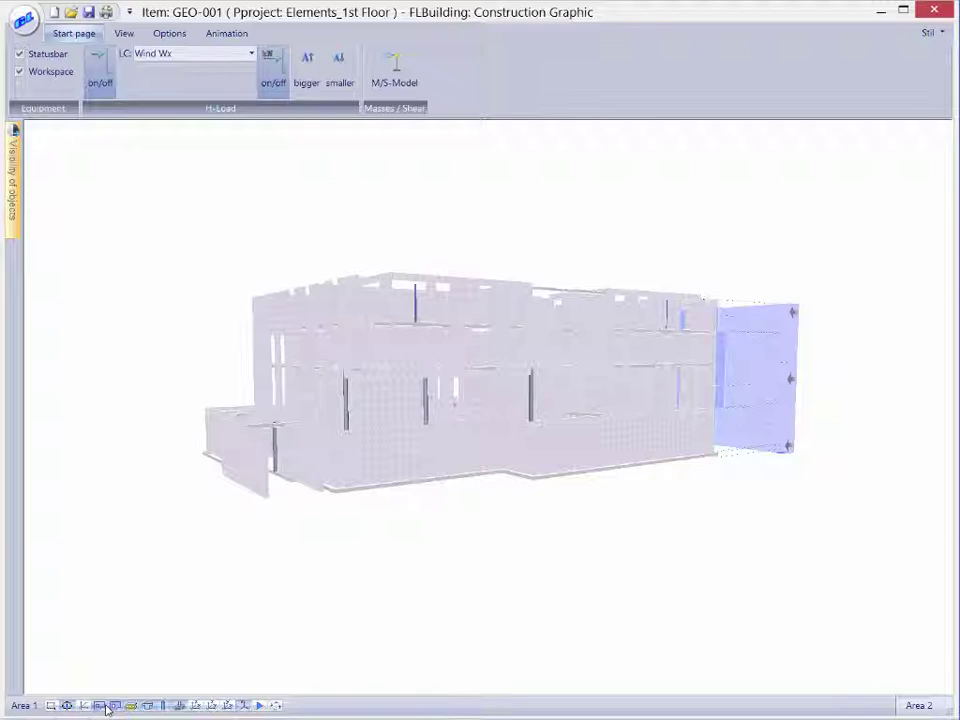
# - Close the 3D construction graphic and the GEO Building Model window
pyautogui.click(934, 10)
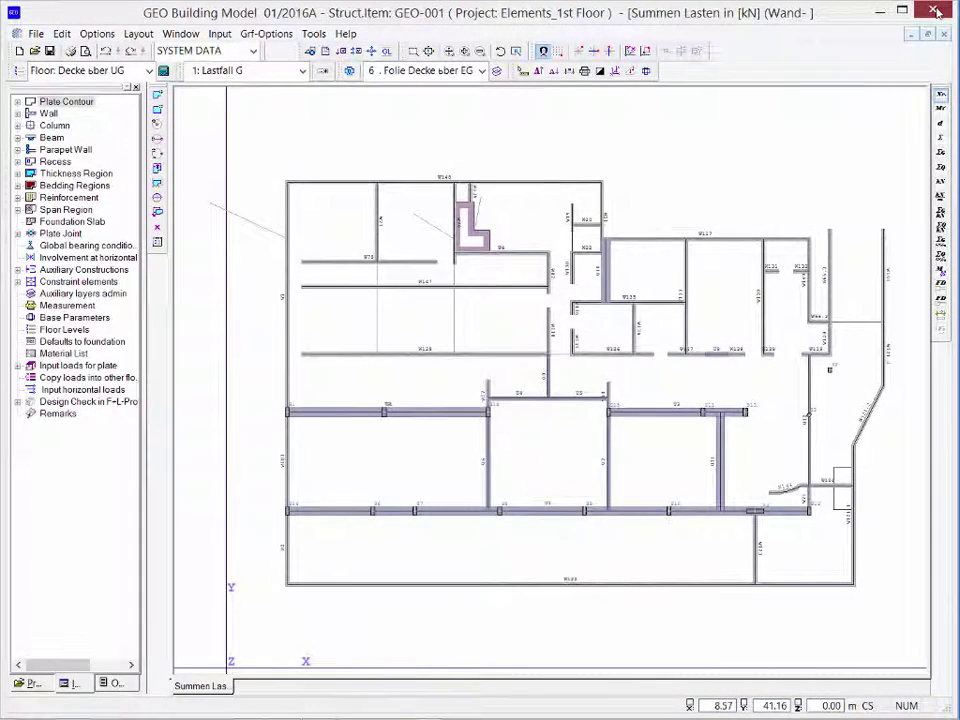
pyautogui.click(937, 10)
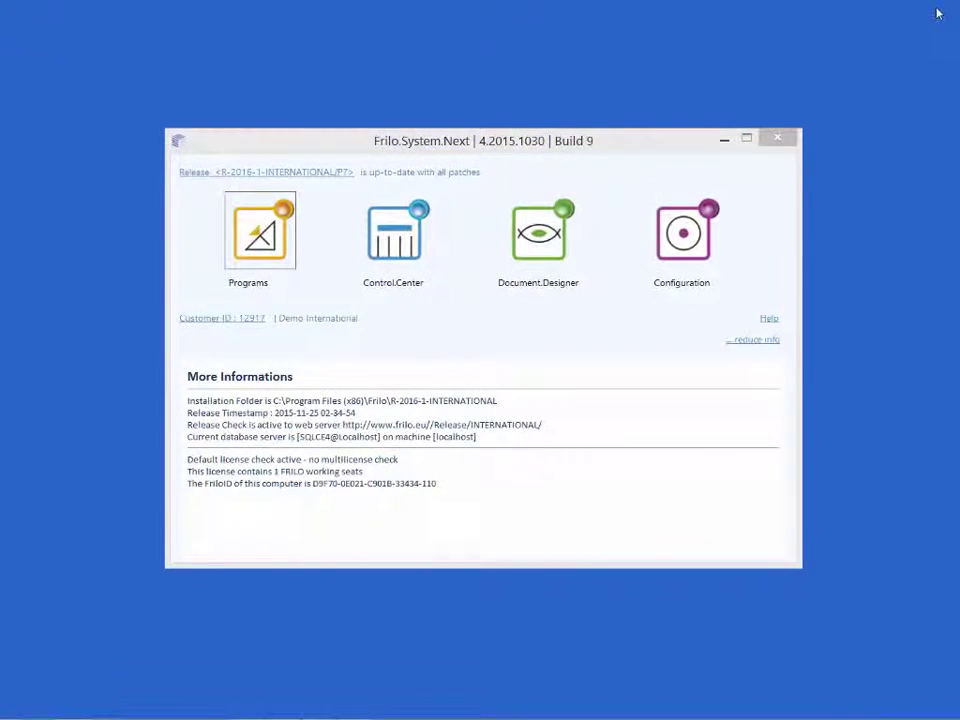